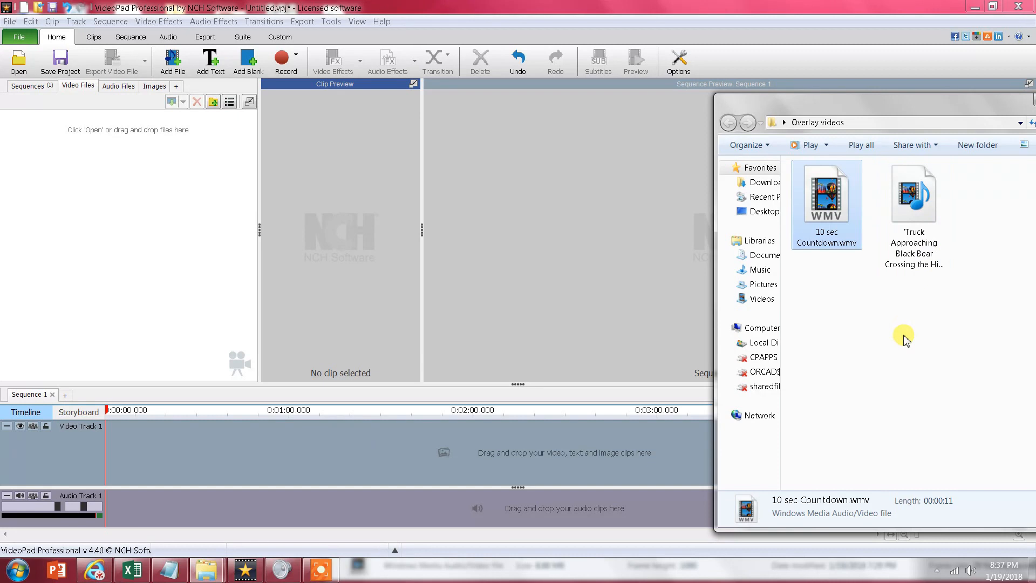
# - Import the truck and black bear video and 10 sec Countdown.wmv from the Overlay videos folder into the project's video files
pyautogui.moveTo(921, 200); pyautogui.dragTo(59, 163)
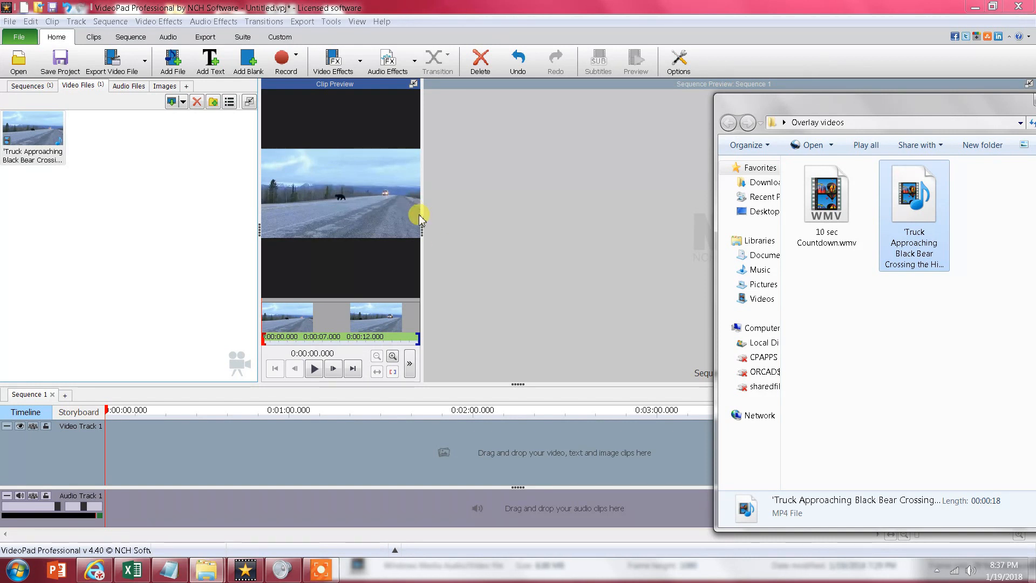
pyautogui.moveTo(425, 216); pyautogui.dragTo(678, 247)
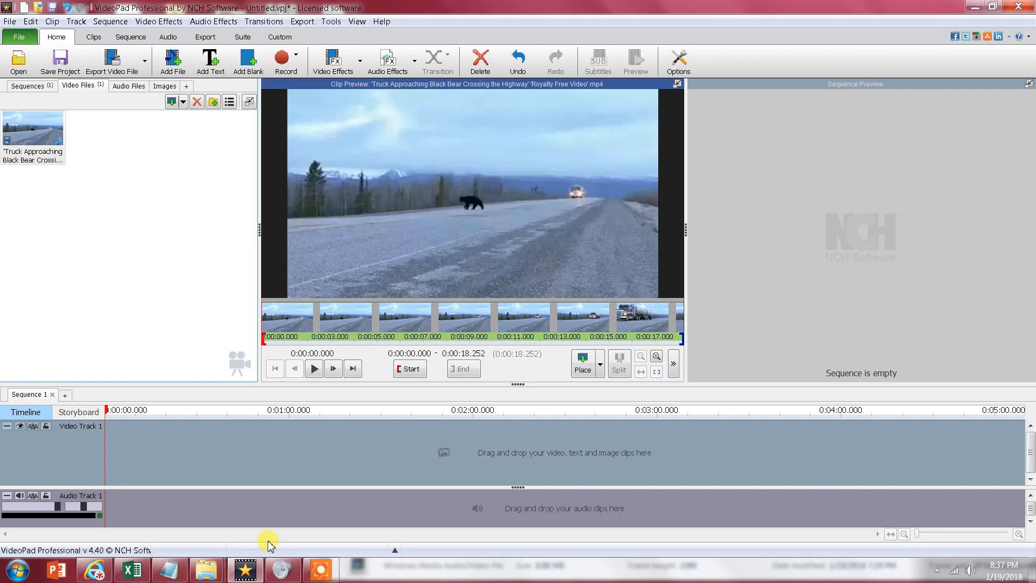
pyautogui.moveTo(201, 575)
pyautogui.click(291, 499)
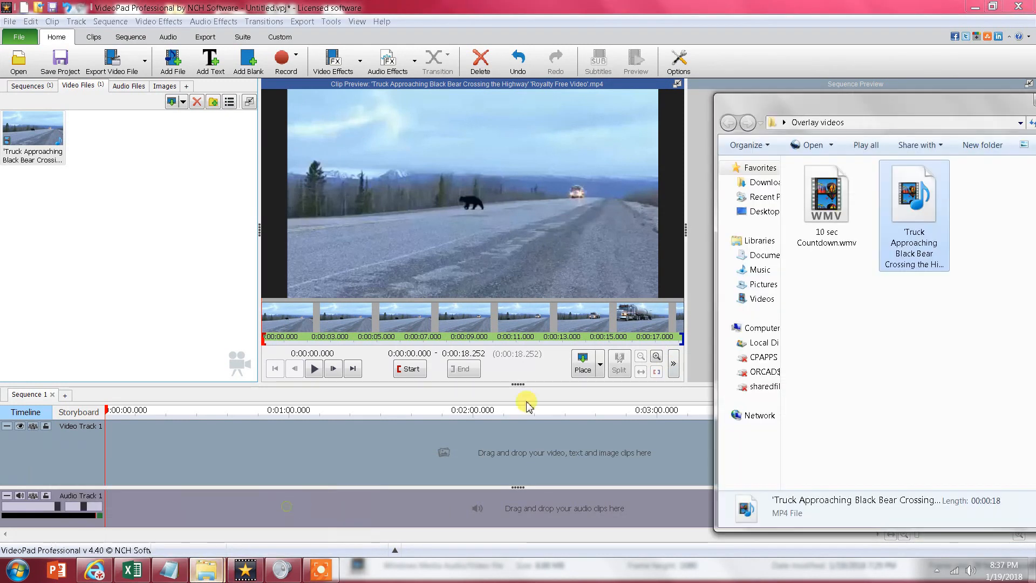
pyautogui.click(856, 333)
pyautogui.click(832, 212)
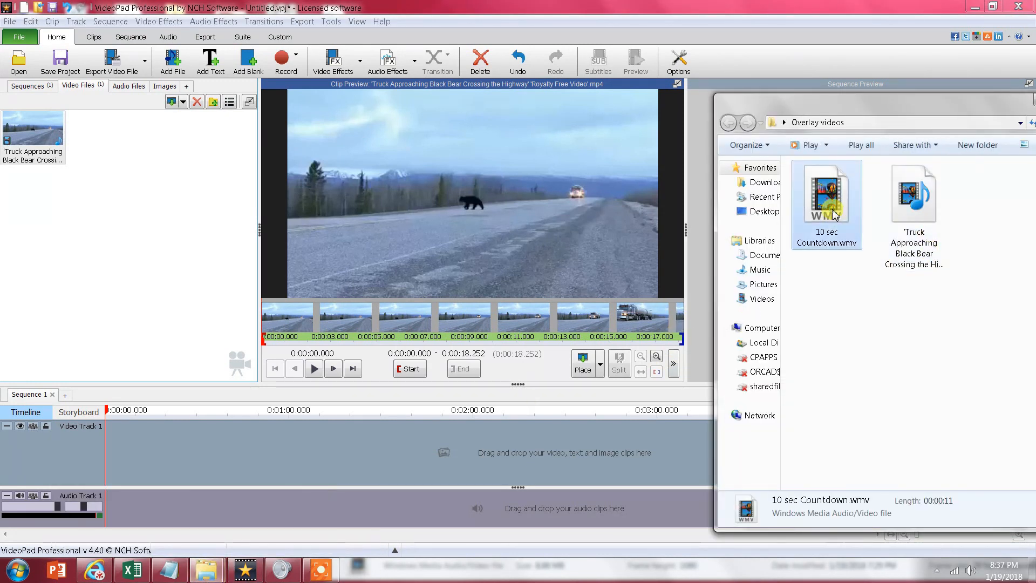
pyautogui.moveTo(833, 212); pyautogui.dragTo(125, 162)
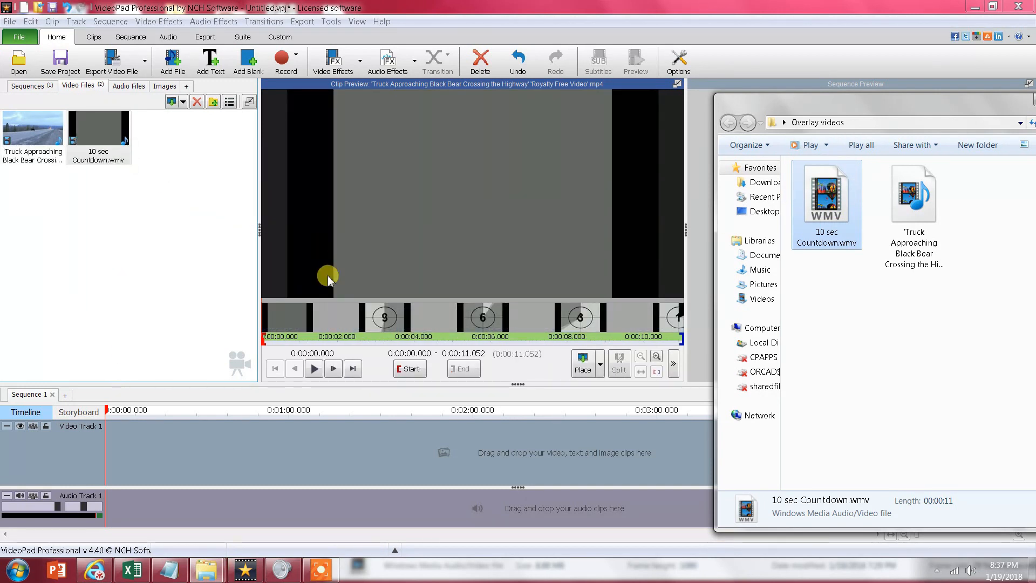
# - Preview the countdown clip and the truck and black bear clip by playing a short part of each
pyautogui.click(314, 369)
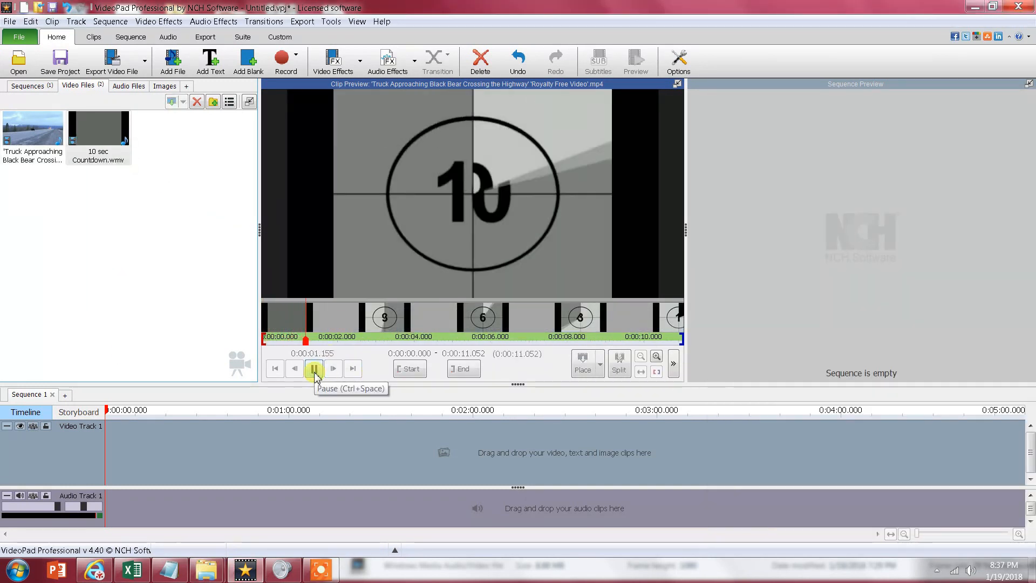
pyautogui.click(315, 369)
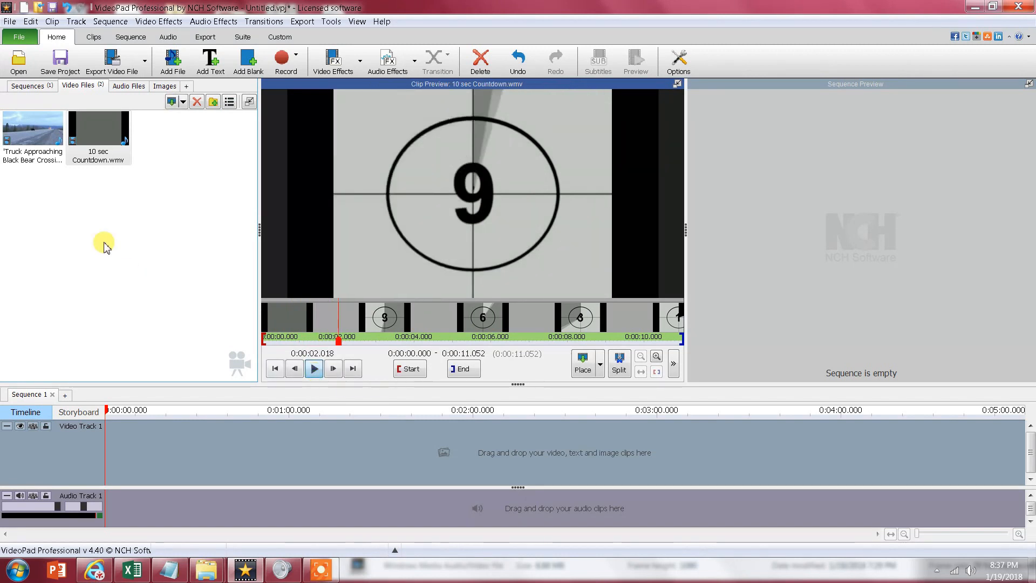
pyautogui.click(46, 141)
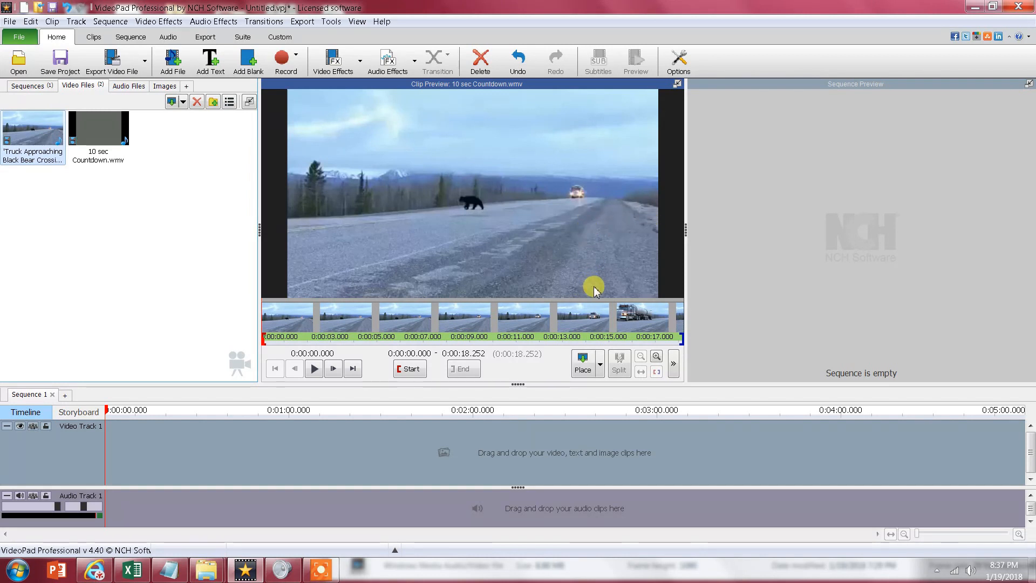
pyautogui.click(314, 375)
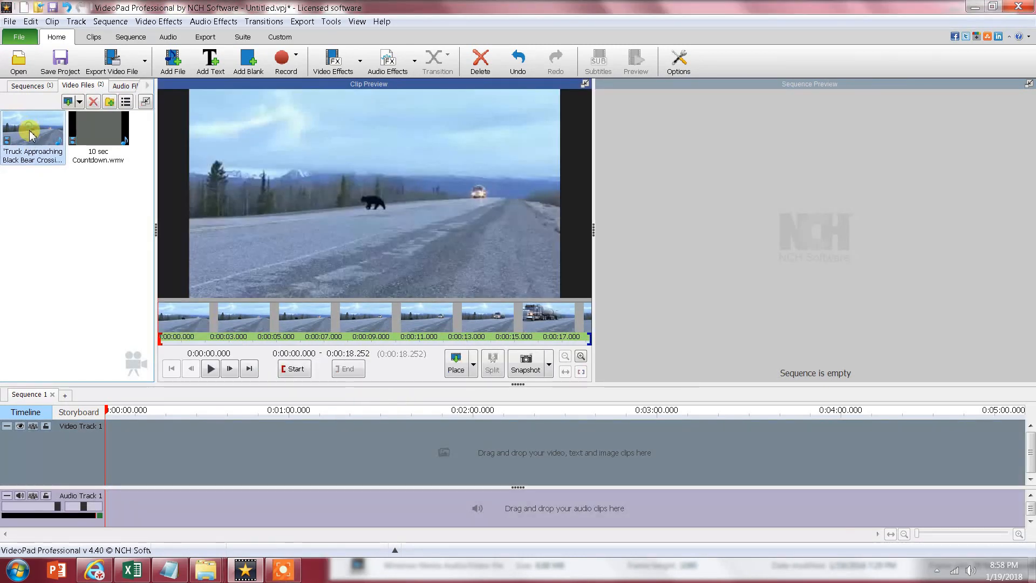
# - Place the truck and black bear clip at the start of Video Track 1 and overlay the countdown clip above it
pyautogui.moveTo(31, 135); pyautogui.dragTo(112, 441)
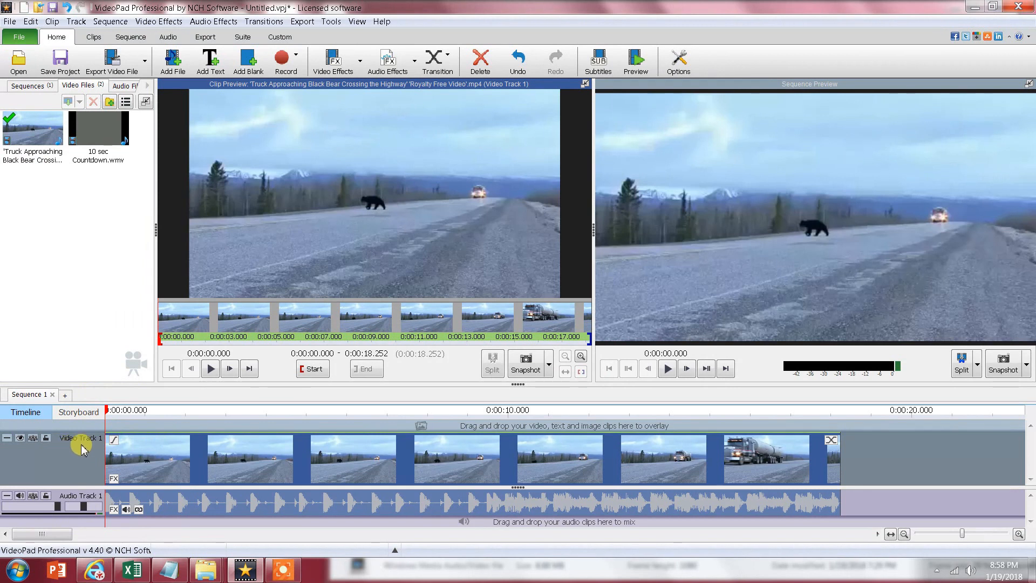
pyautogui.moveTo(98, 128); pyautogui.dragTo(107, 427)
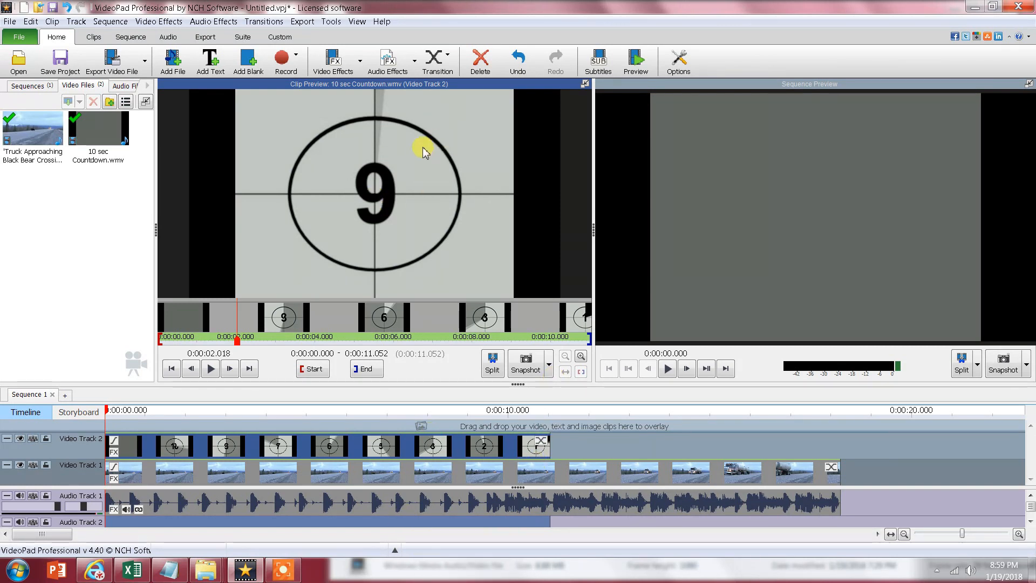
# - Unlink the countdown clip's audio from its video and delete that audio from Audio Track 2
pyautogui.click(132, 521)
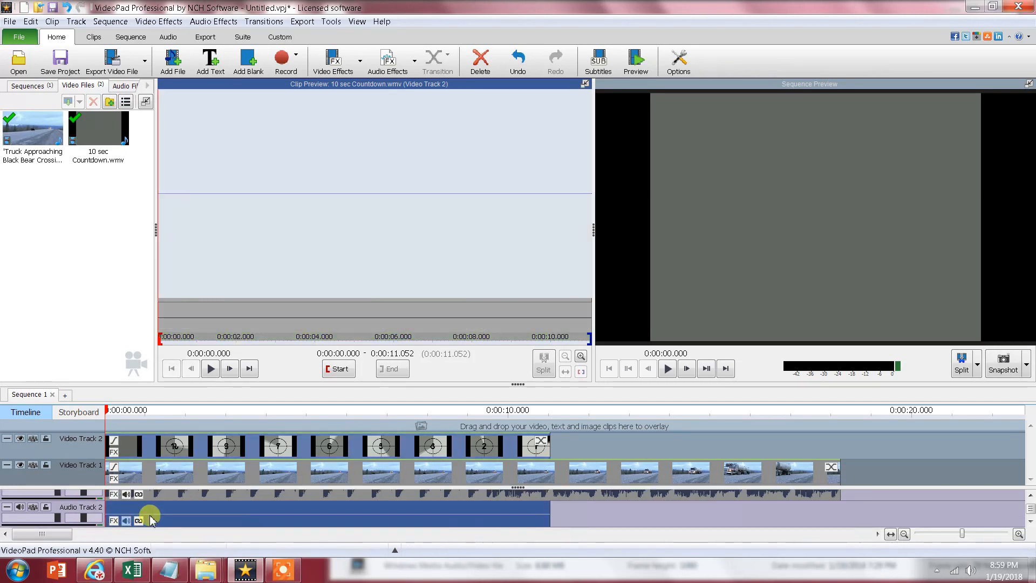
pyautogui.rightClick(202, 517)
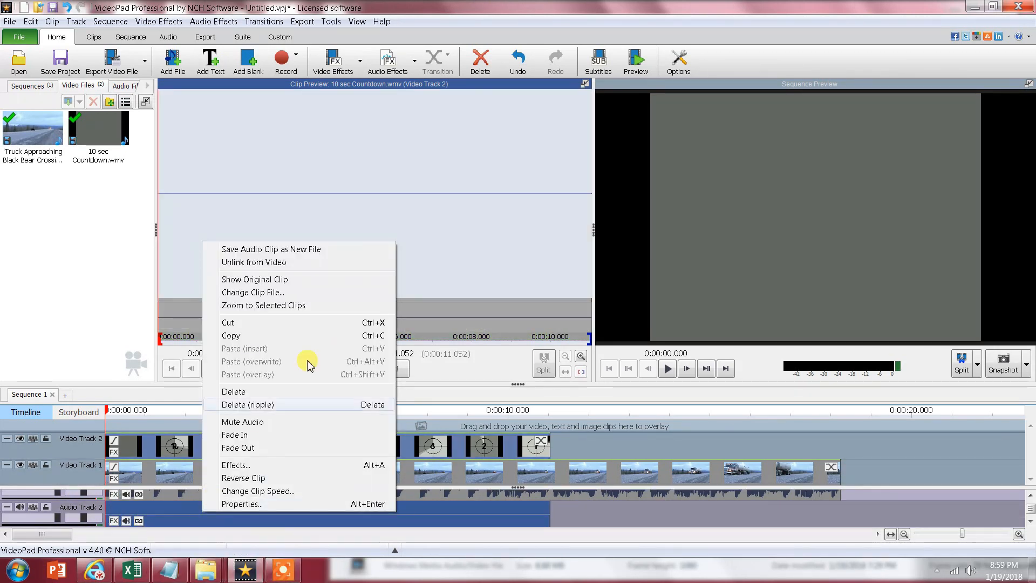
pyautogui.click(299, 263)
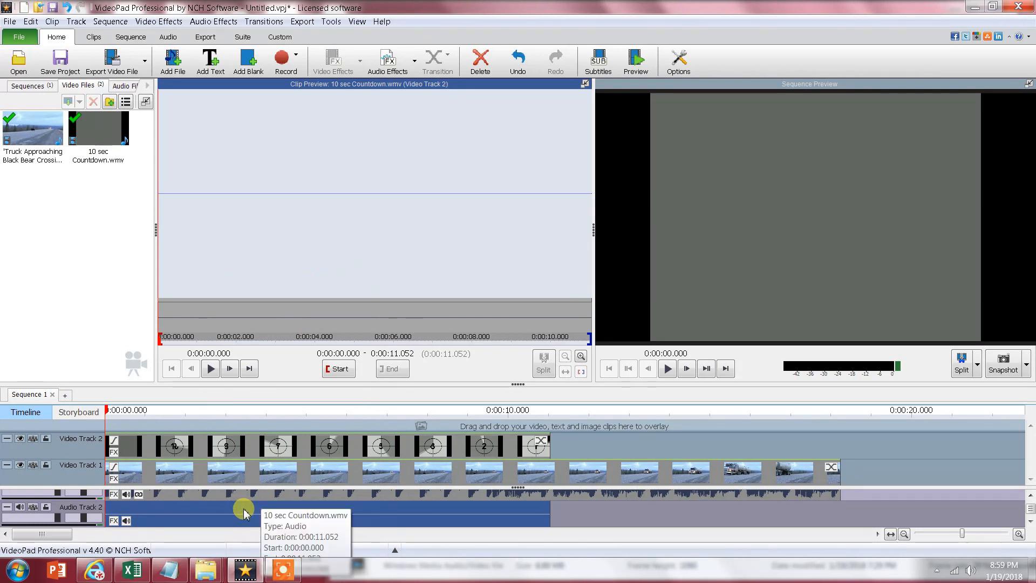
pyautogui.press('Delete')
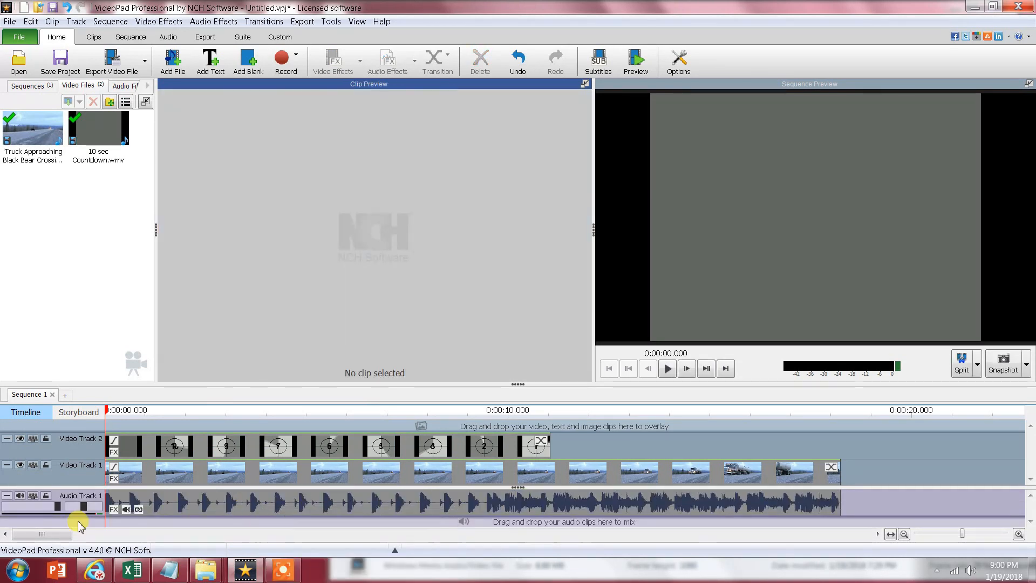
# - Add the Scale effect to the countdown clip on Video Track 2
pyautogui.click(180, 452)
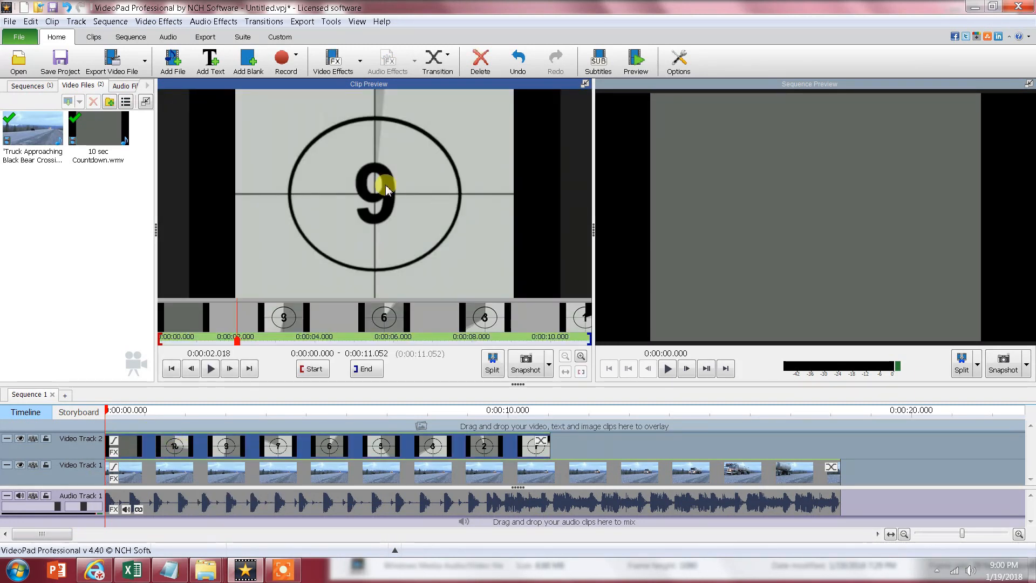
pyautogui.click(158, 24)
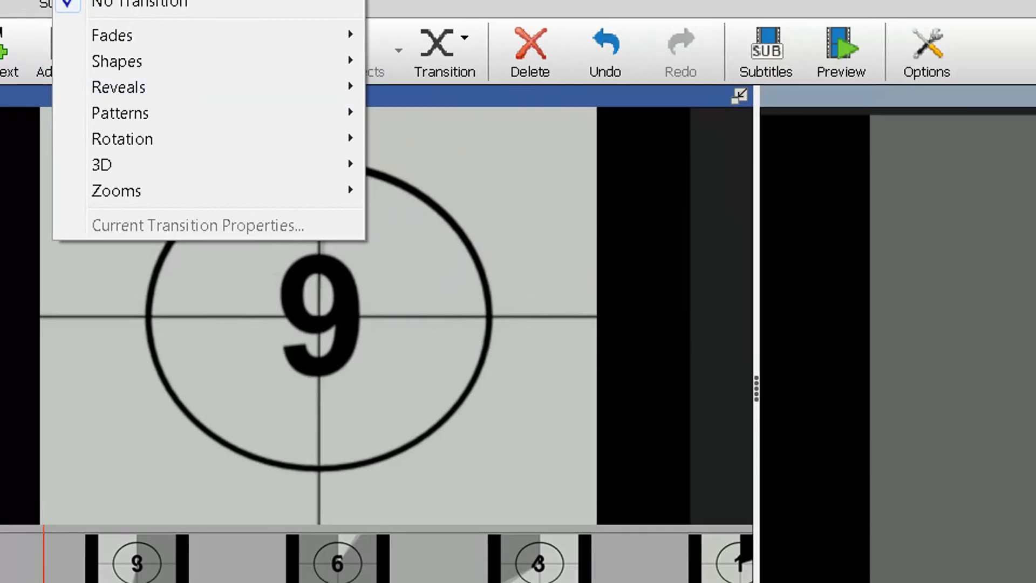
pyautogui.moveTo(162, 41)
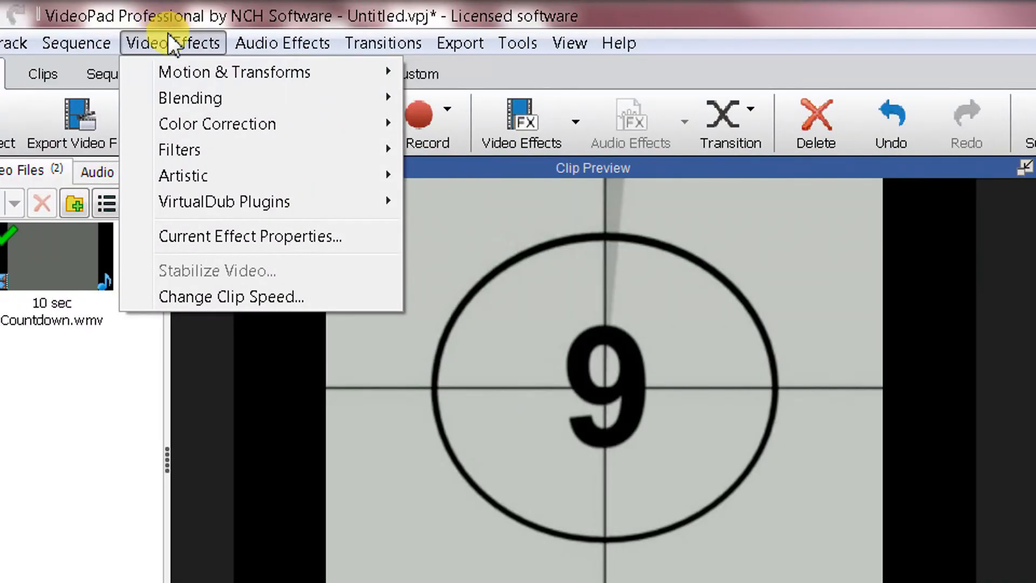
pyautogui.moveTo(215, 71)
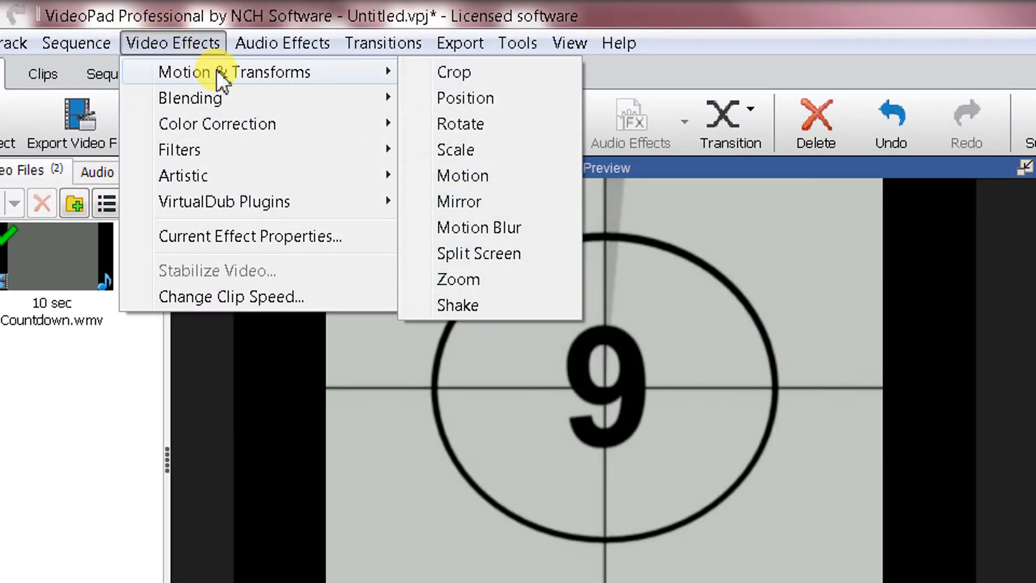
pyautogui.click(461, 150)
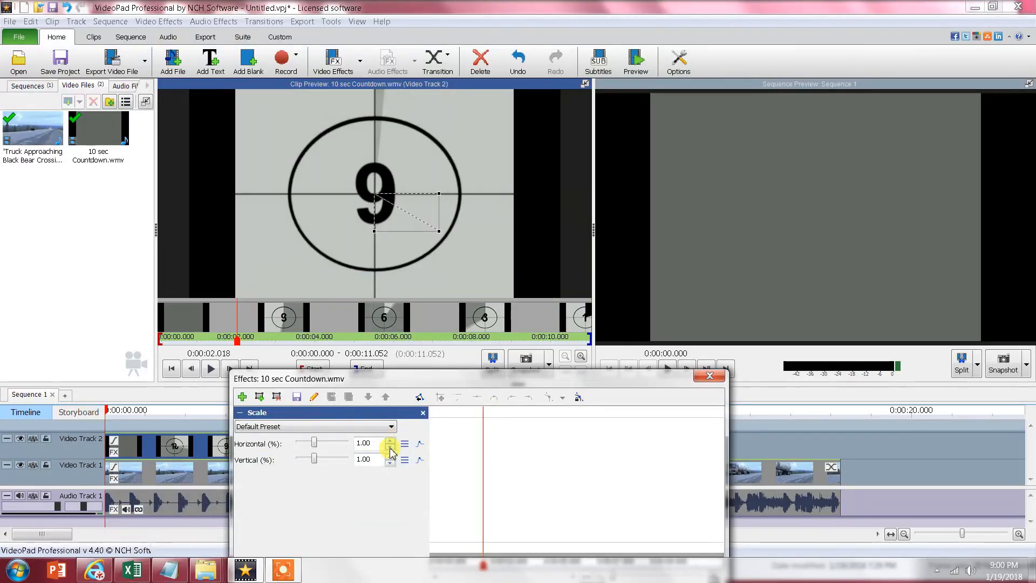
# - Scale the countdown overlay to 0.20 horizontally and 0.30 vertically, and close the effect settings
pyautogui.click(390, 447)
pyautogui.click(391, 447)
pyautogui.click(390, 447)
pyautogui.click(390, 448)
pyautogui.click(390, 448)
pyautogui.click(389, 463)
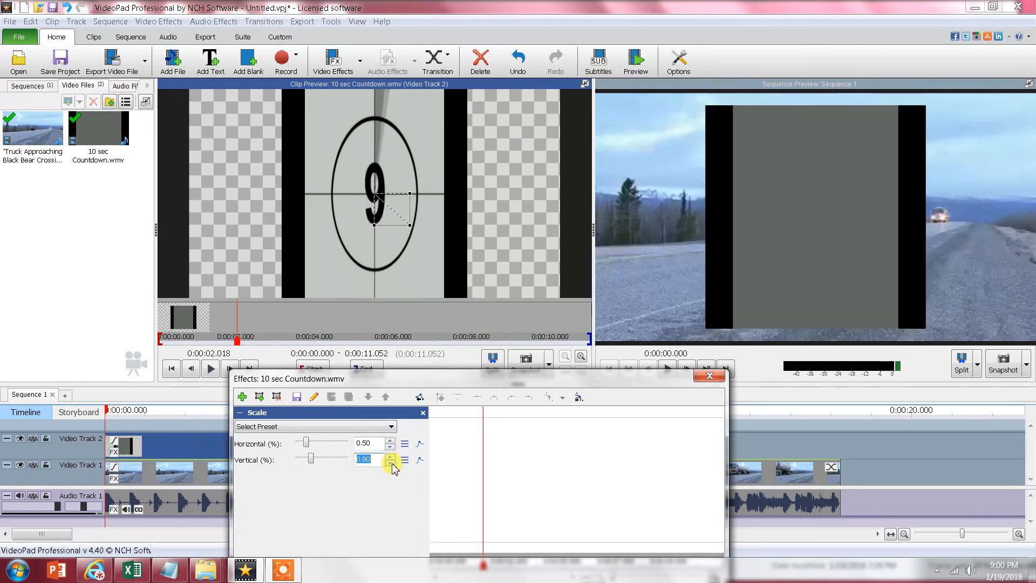
pyautogui.click(390, 463)
pyautogui.click(390, 463)
pyautogui.click(390, 463)
pyautogui.click(389, 463)
pyautogui.click(389, 463)
pyautogui.click(390, 447)
pyautogui.click(390, 448)
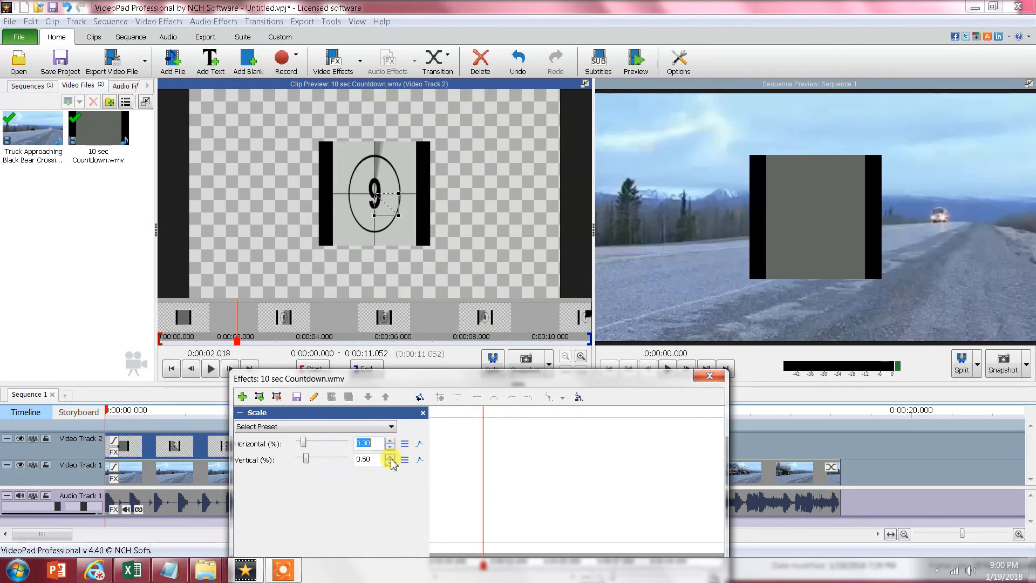
pyautogui.click(390, 447)
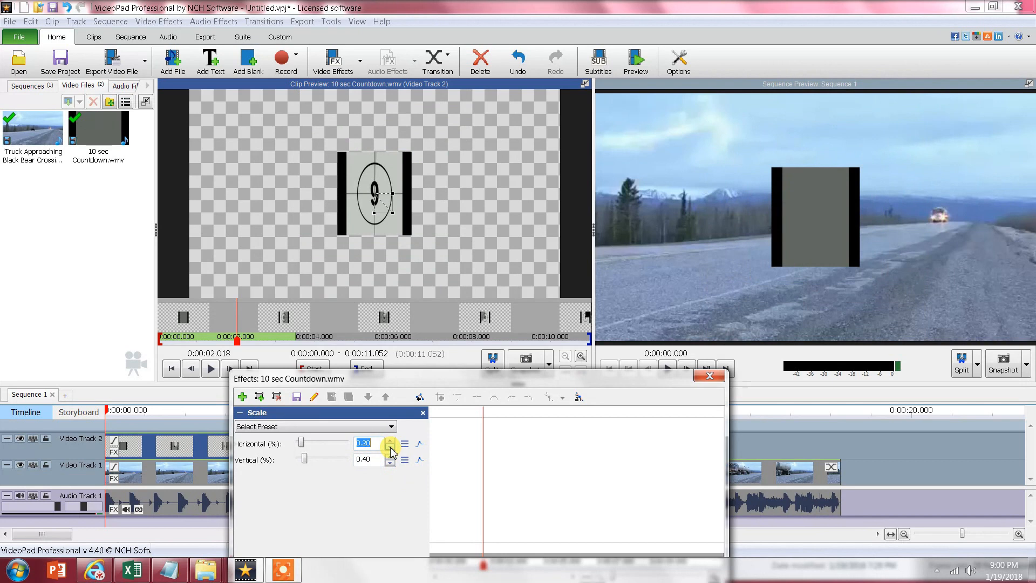
pyautogui.click(389, 463)
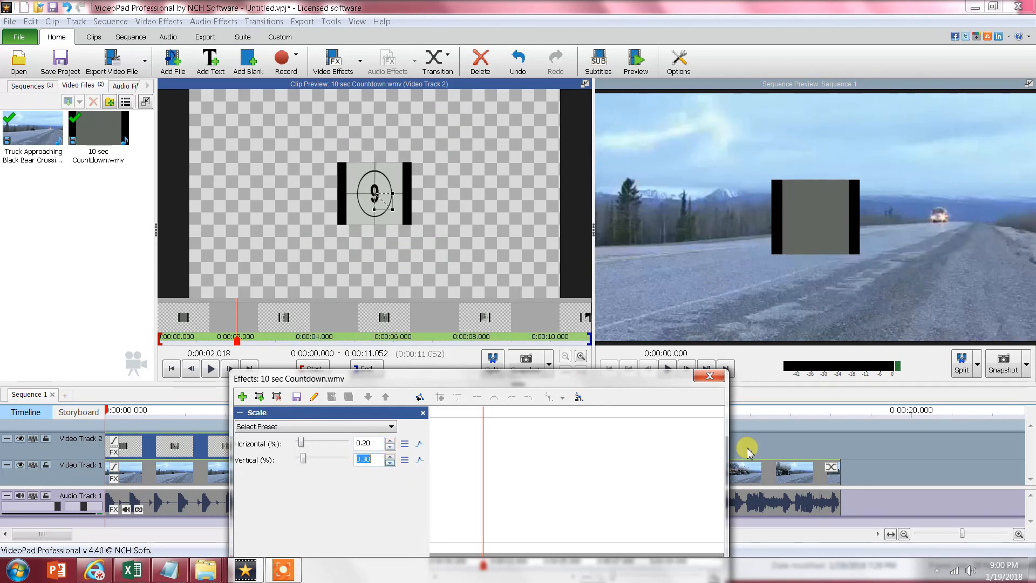
pyautogui.click(711, 378)
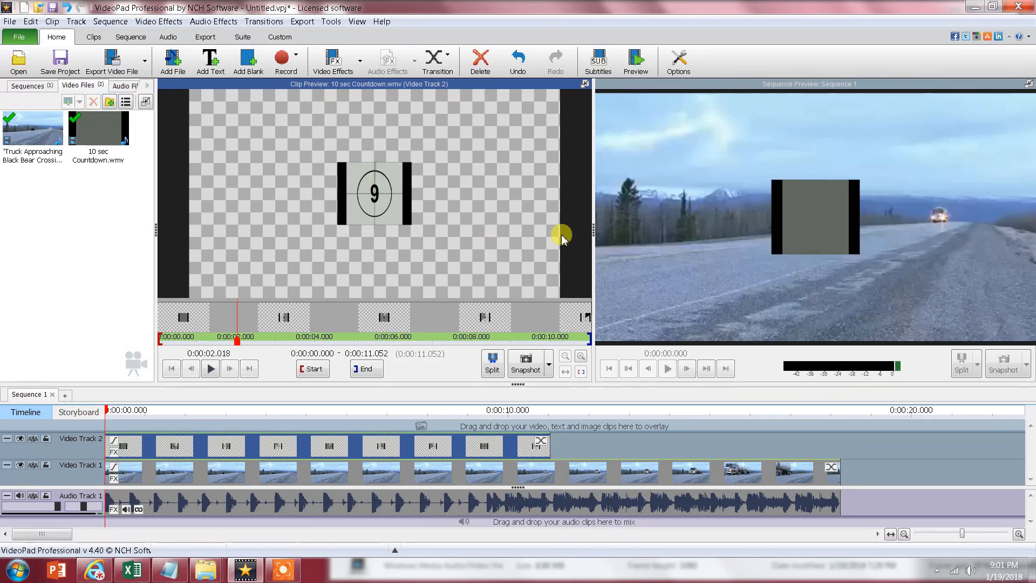
# - Add a Position effect to the countdown clip and move it into the frame's lower-right corner, offset about 40% horizontally and 35% vertically
pyautogui.click(172, 22)
pyautogui.moveTo(193, 41)
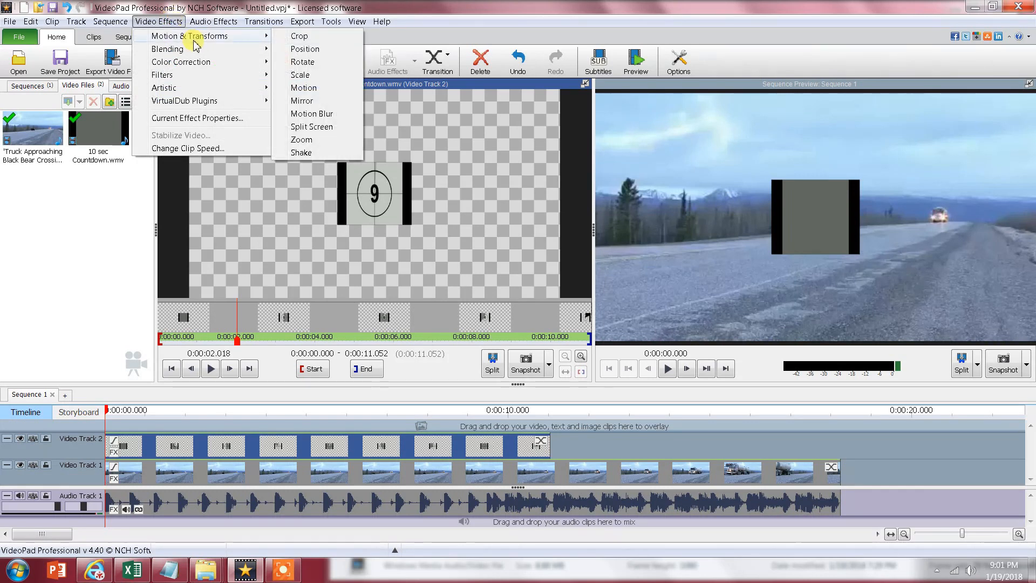
pyautogui.click(305, 49)
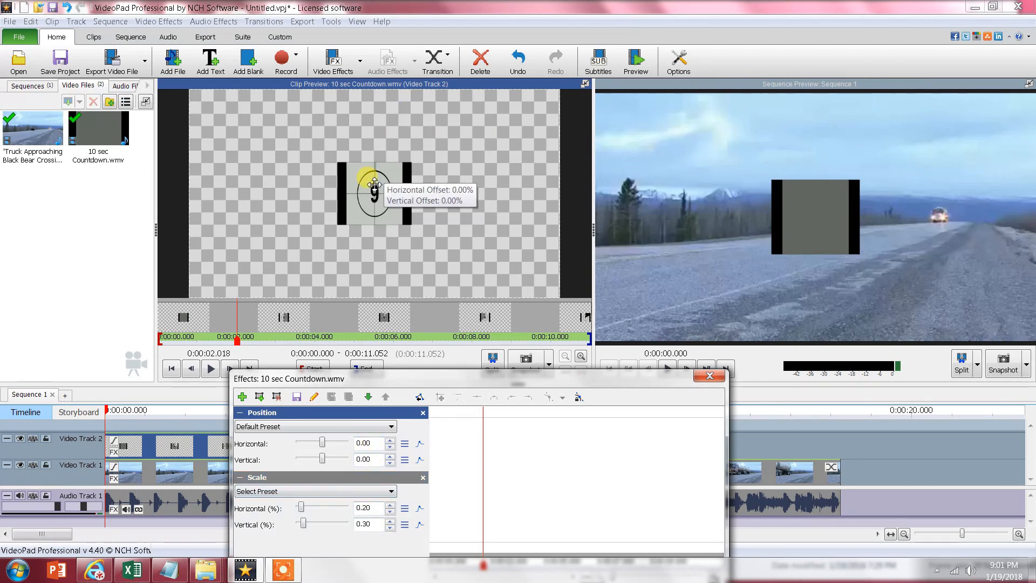
pyautogui.click(374, 183)
pyautogui.moveTo(374, 183); pyautogui.dragTo(522, 257)
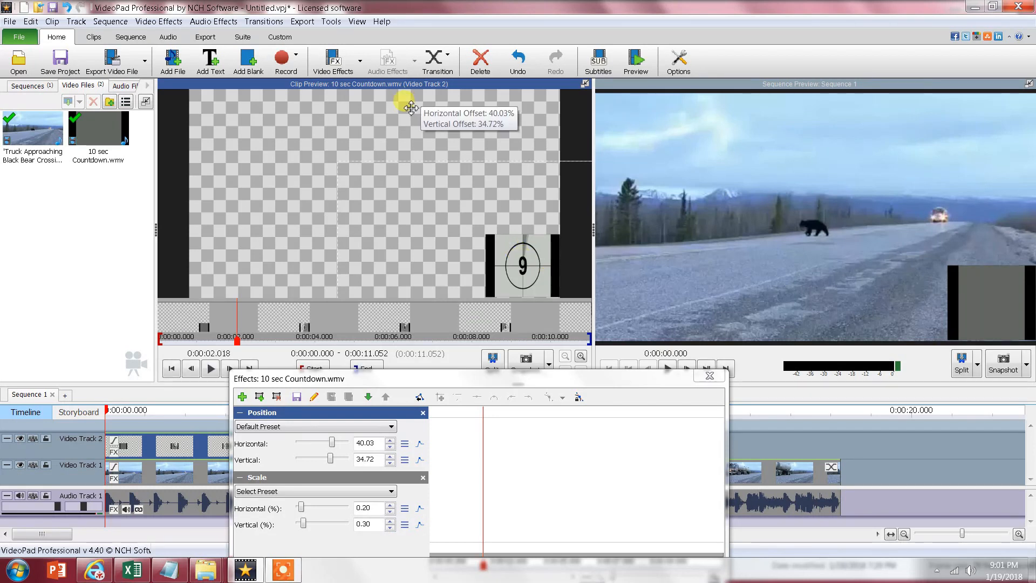
pyautogui.click(710, 376)
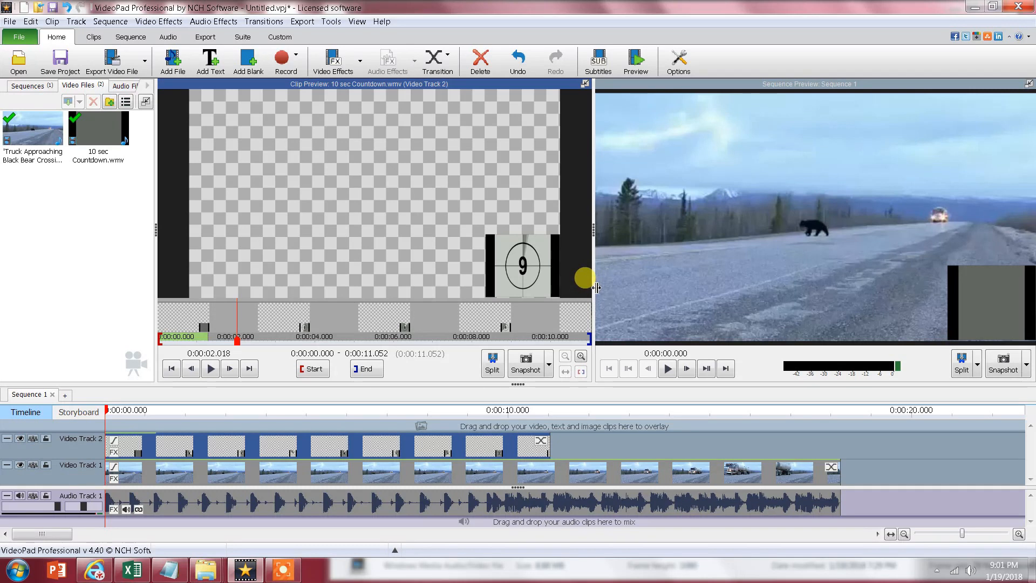
# - Enlarge the sequence preview and play the sequence to check the countdown overlay on the bear video
pyautogui.moveTo(593, 286); pyautogui.dragTo(318, 254)
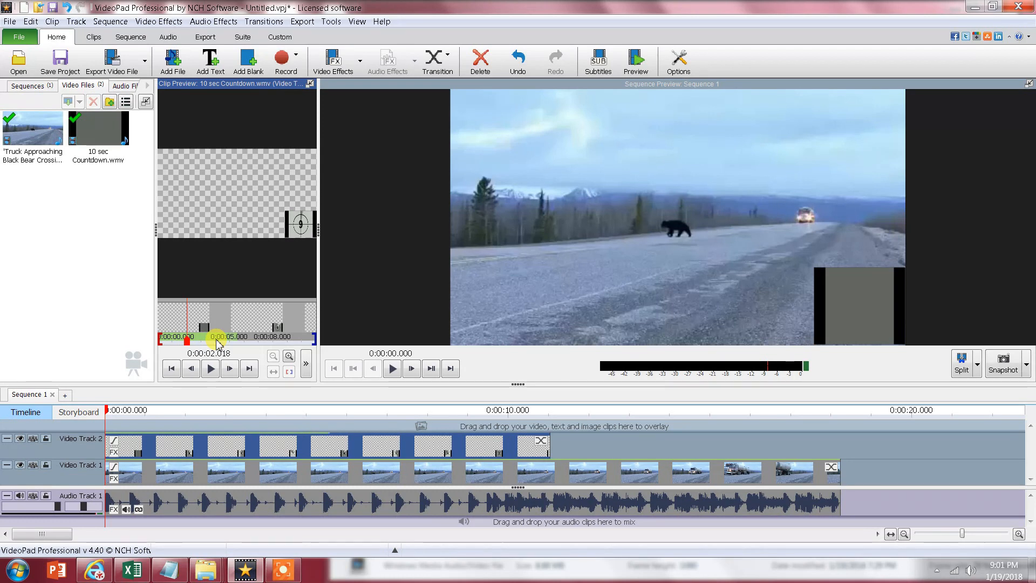
pyautogui.click(392, 368)
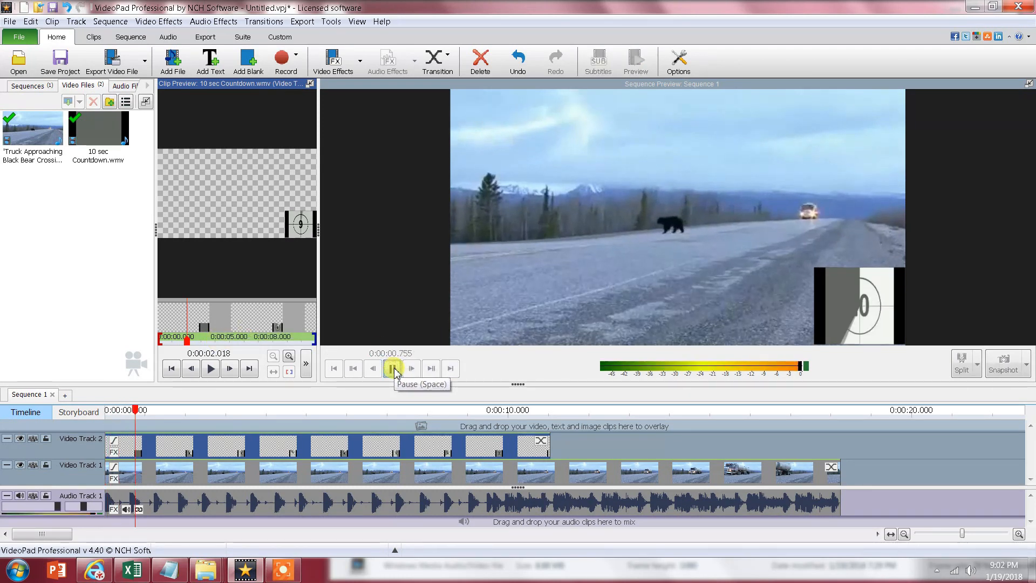